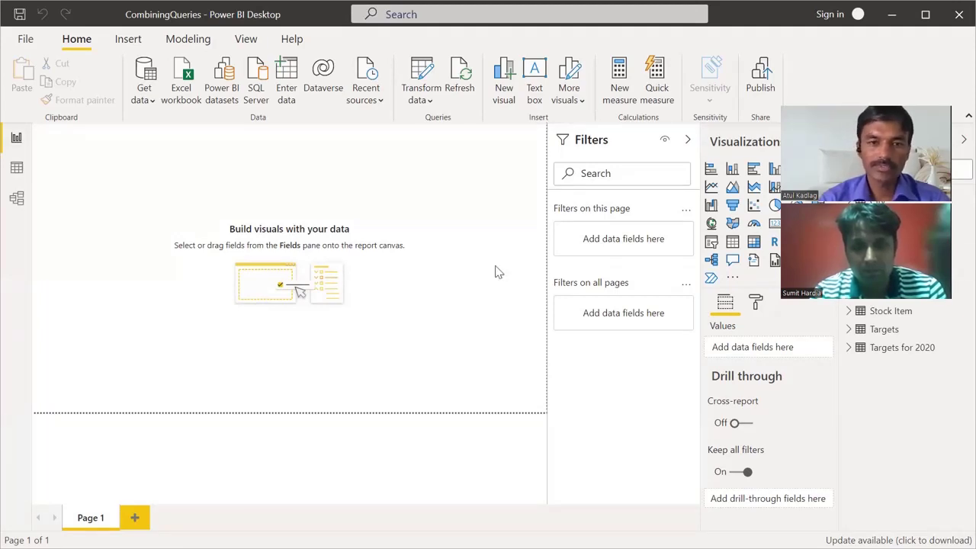
# Launch the Power Query Editor from Transform data so it opens on the City query.
pyautogui.click(427, 105)
pyautogui.click(449, 126)
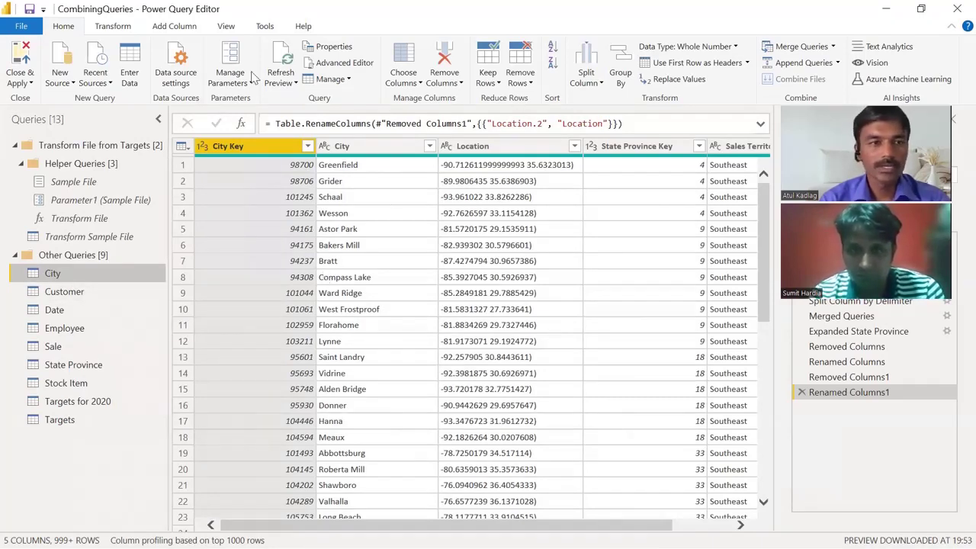
# Switch to the Transform ribbon and display the Targets for 2020 query's 36-row table.
pyautogui.click(122, 28)
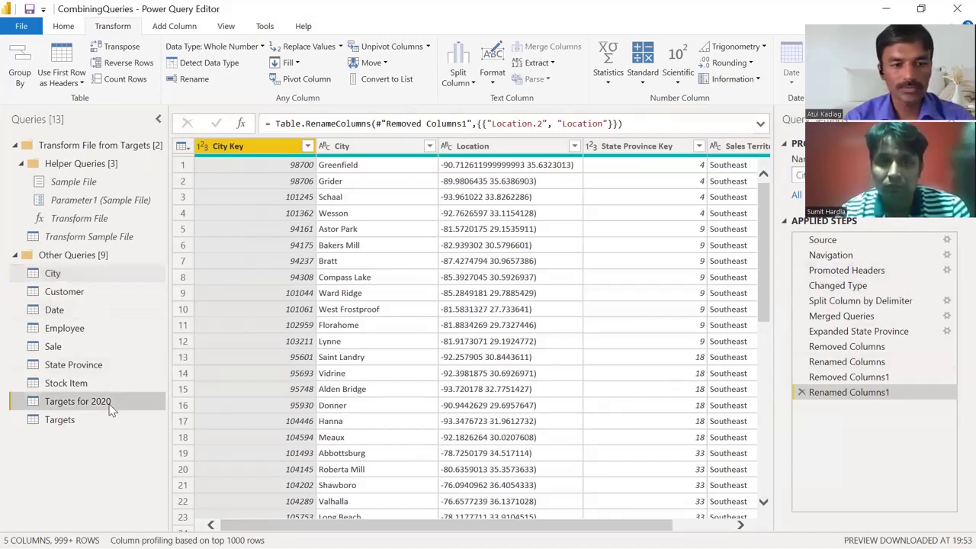
pyautogui.click(78, 401)
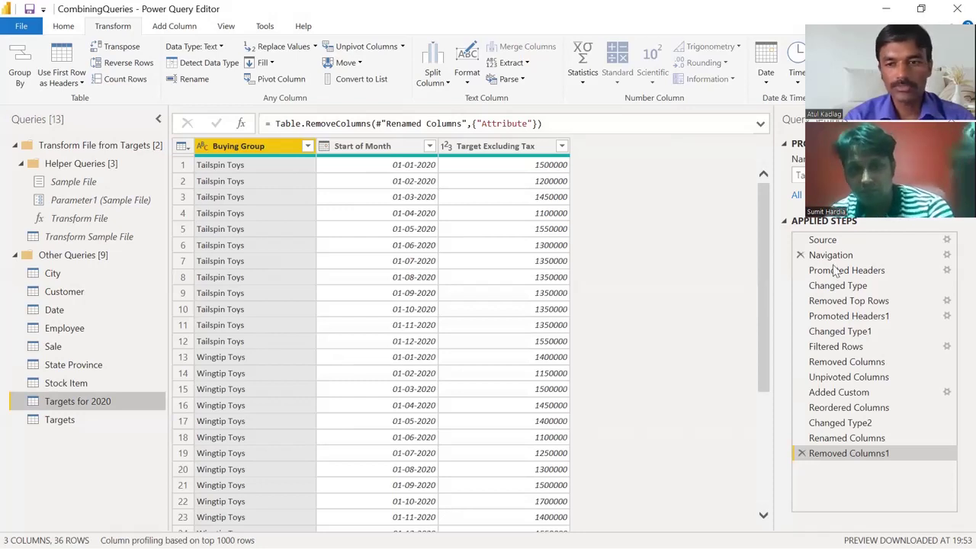
pyautogui.scroll(-3, 765, 381)
pyautogui.scroll(3, 778, 114)
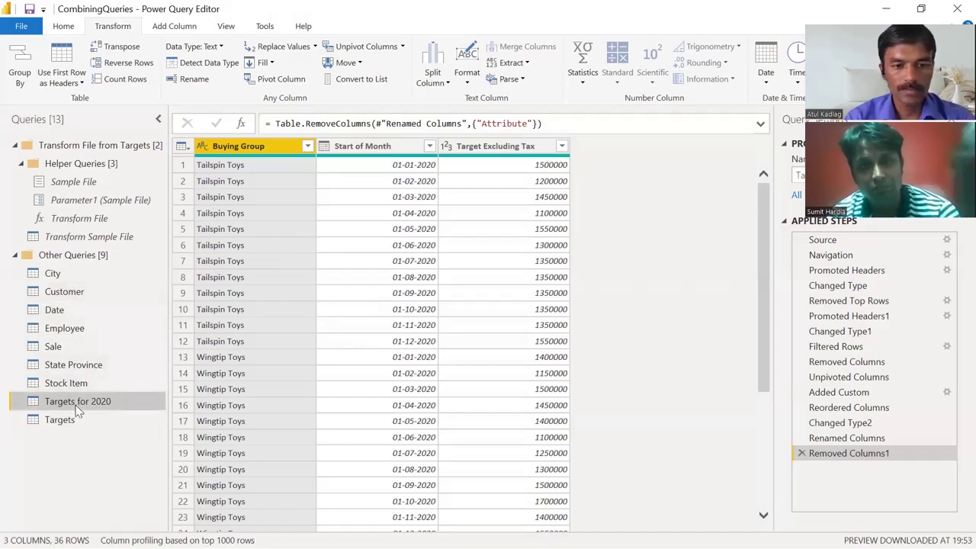
pyautogui.moveTo(759, 263); pyautogui.dragTo(743, 412)
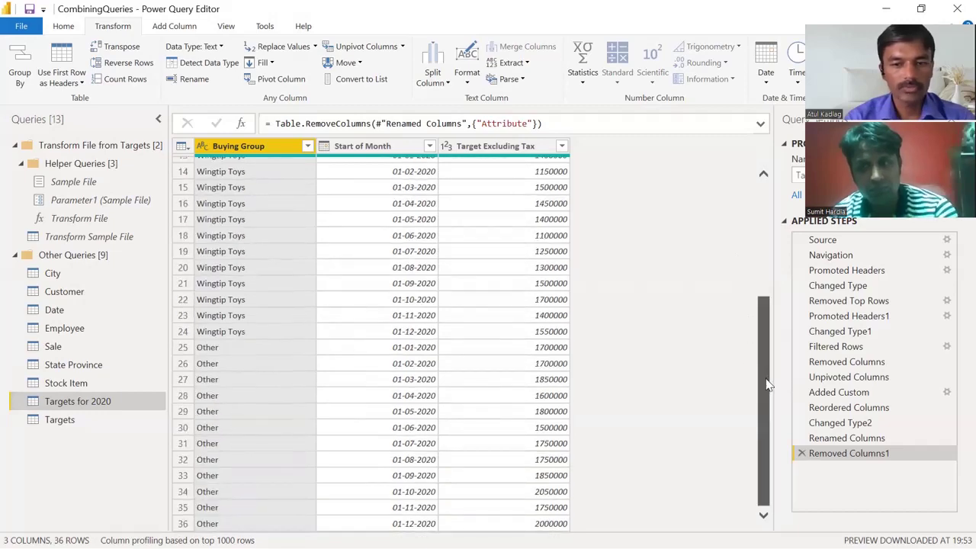
pyautogui.click(60, 422)
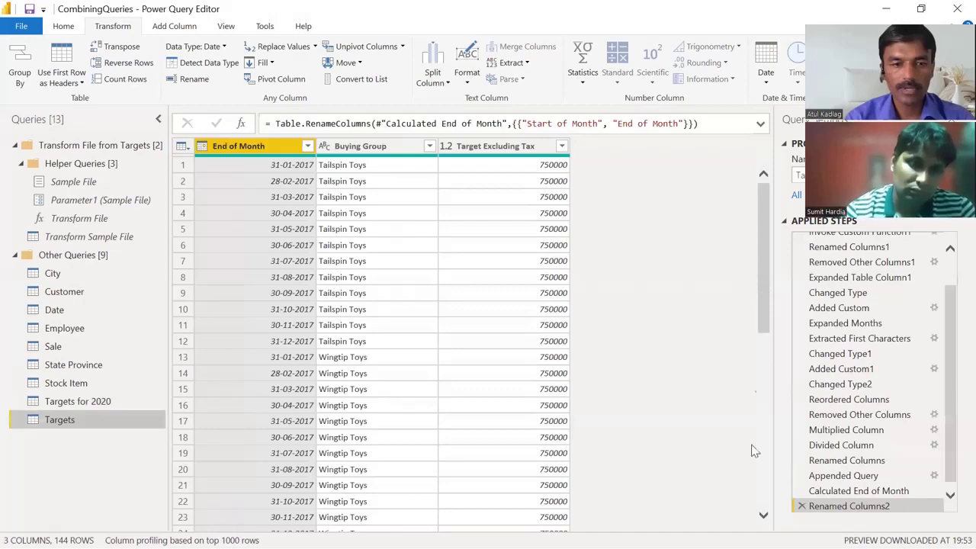
pyautogui.scroll(-9, 751, 450)
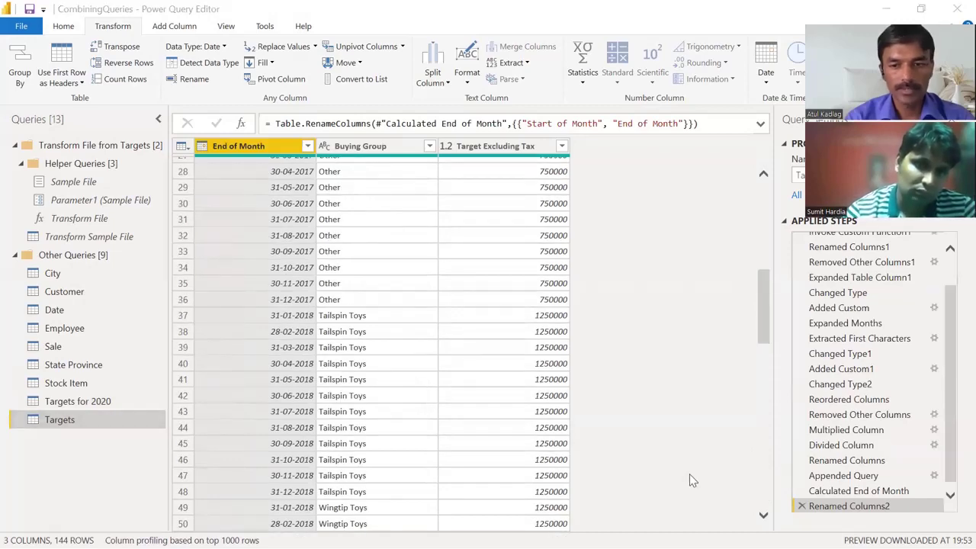
pyautogui.moveTo(762, 320); pyautogui.dragTo(766, 502)
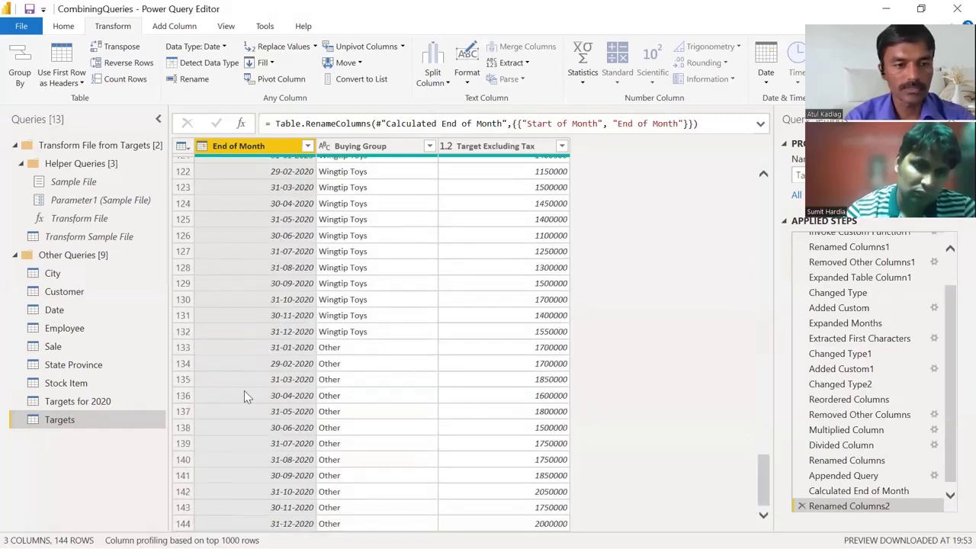
pyautogui.click(112, 401)
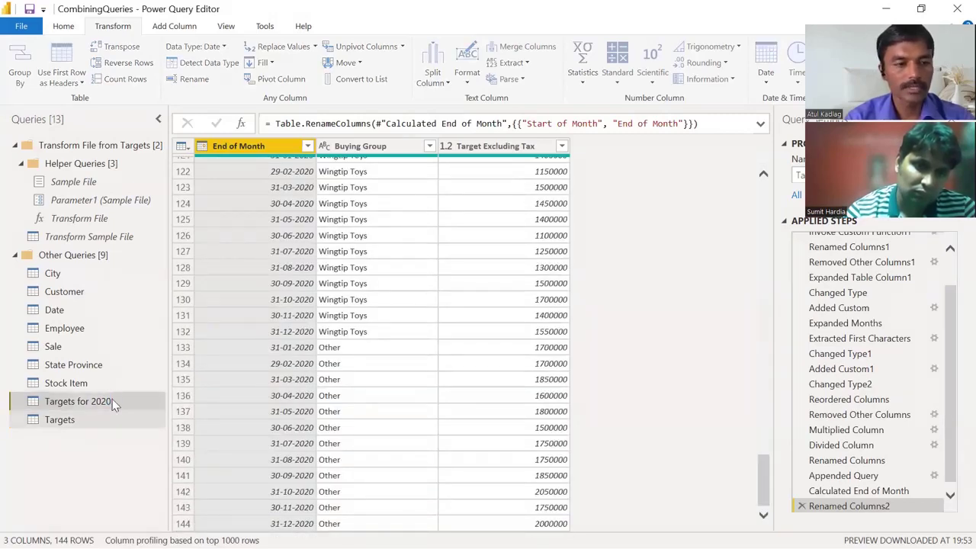
pyautogui.click(81, 421)
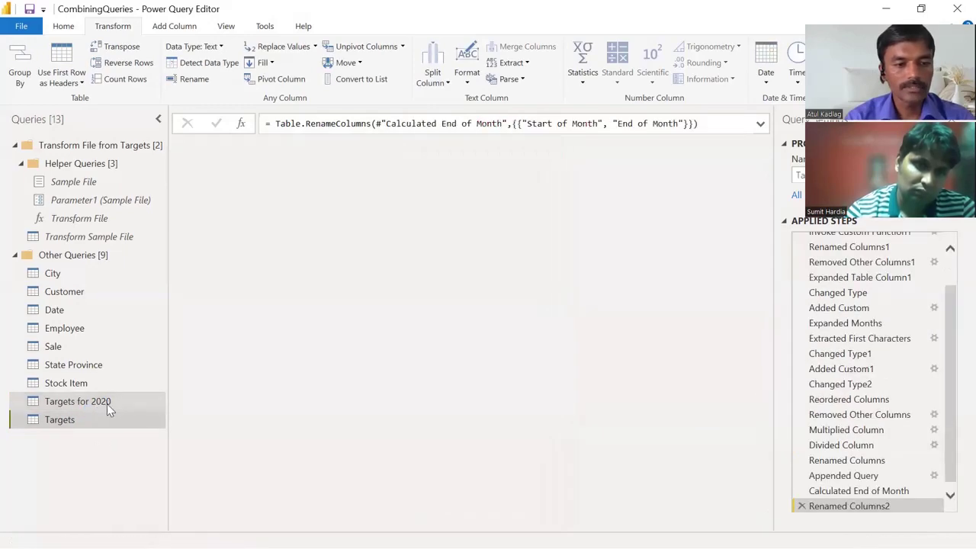
pyautogui.click(108, 401)
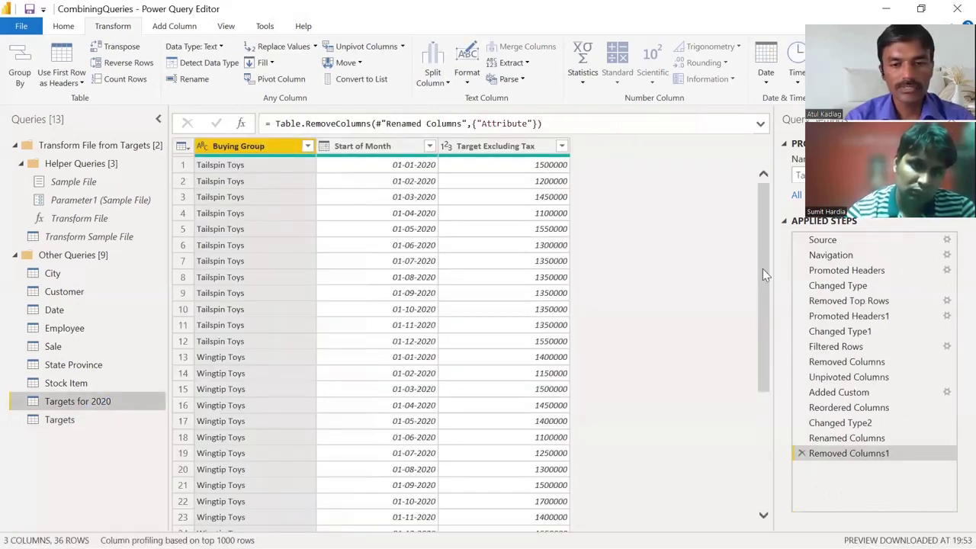
pyautogui.moveTo(763, 288); pyautogui.dragTo(768, 462)
pyautogui.scroll(5, 773, 251)
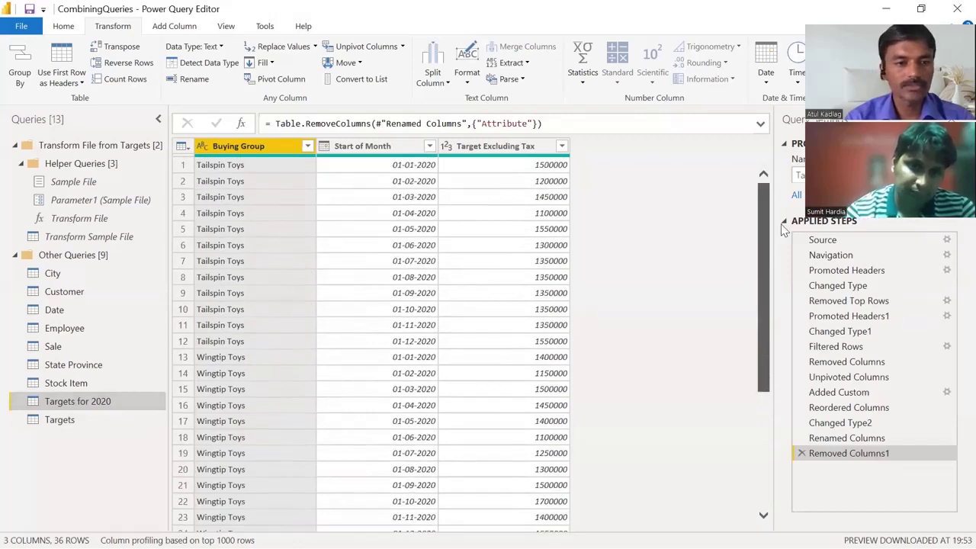
pyautogui.scroll(-5, 781, 241)
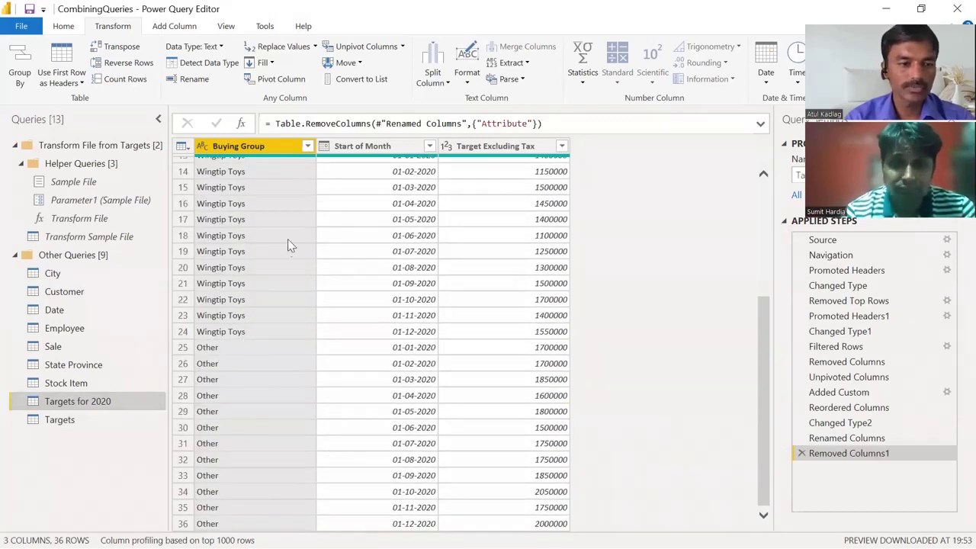
pyautogui.click(82, 421)
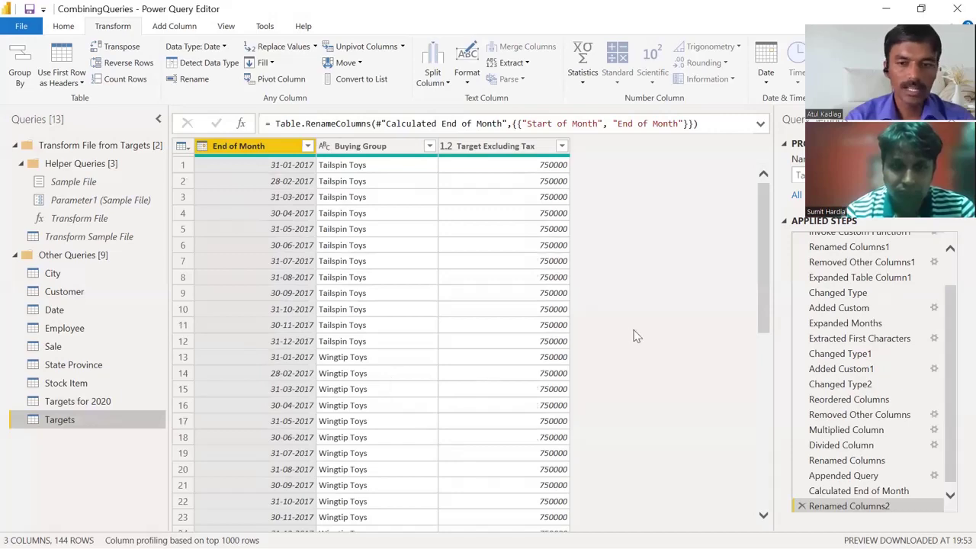
pyautogui.moveTo(765, 279)
pyautogui.mouseDown()
pyautogui.moveTo(751, 500)
pyautogui.moveTo(765, 281)
pyautogui.mouseUp()
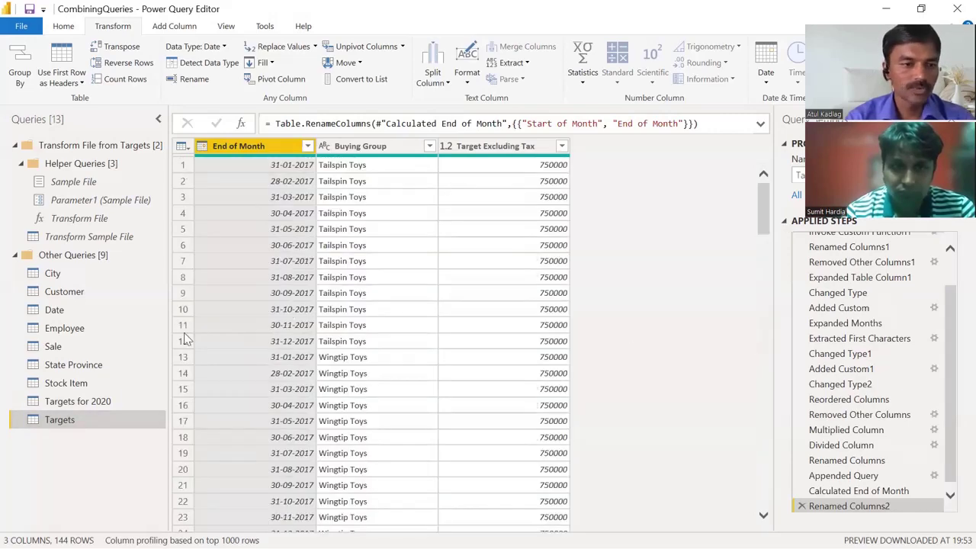
pyautogui.click(86, 404)
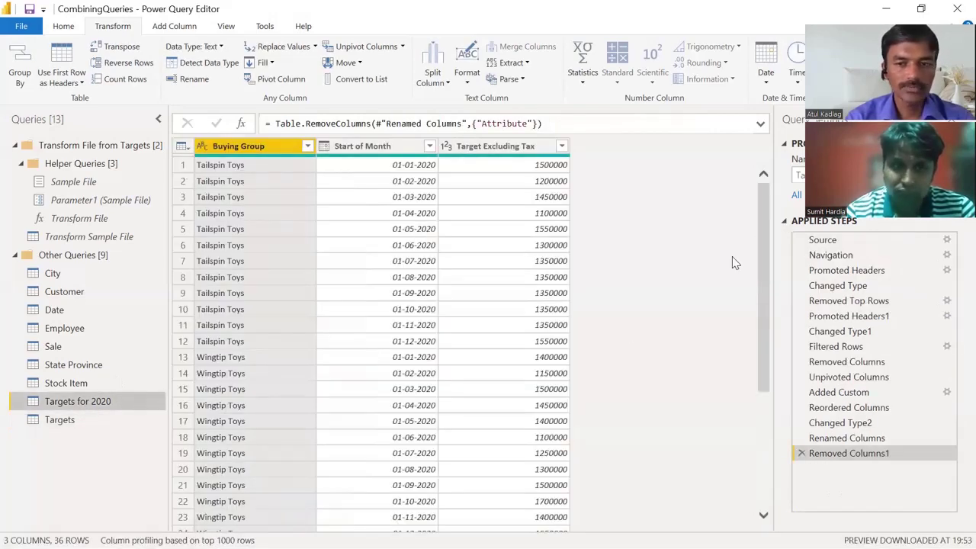
pyautogui.scroll(-2, 771, 368)
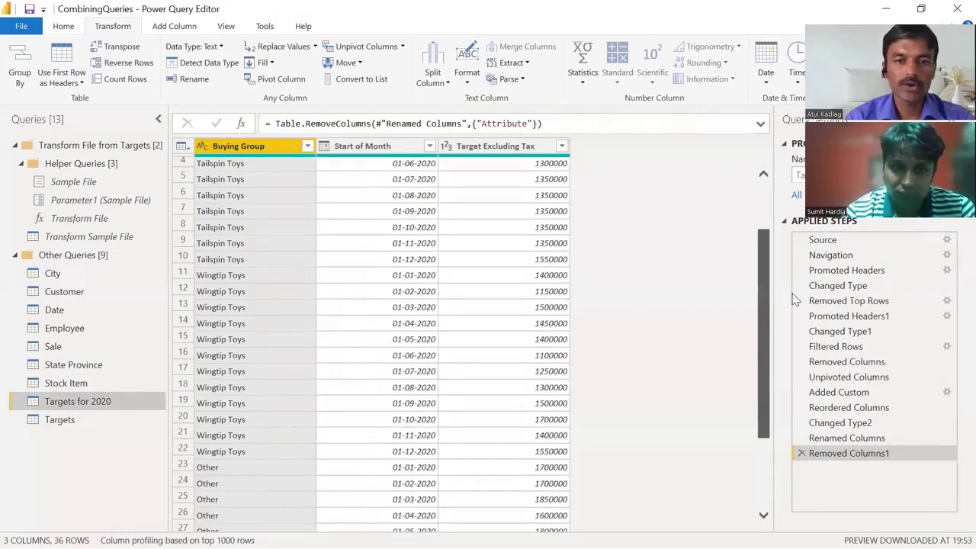
pyautogui.scroll(2, 771, 368)
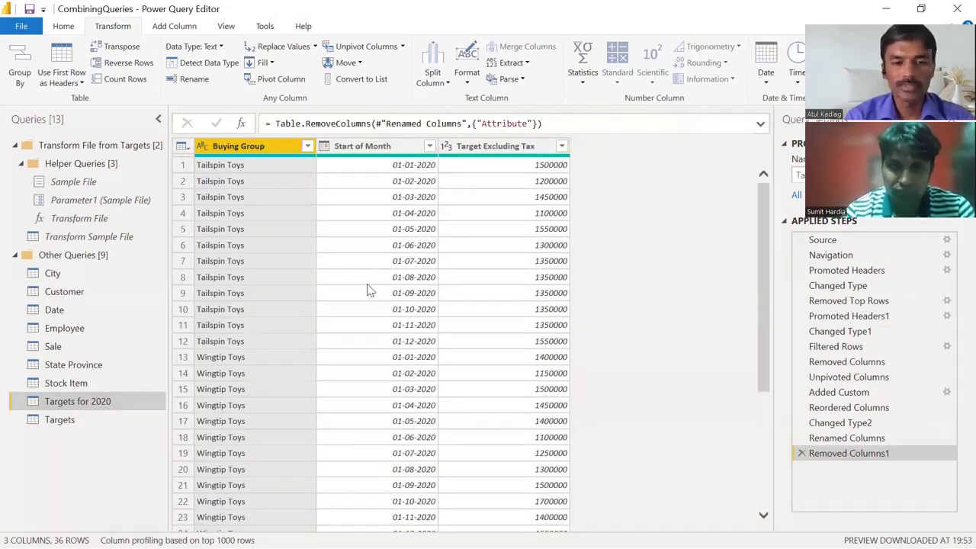
pyautogui.scroll(-2, 766, 241)
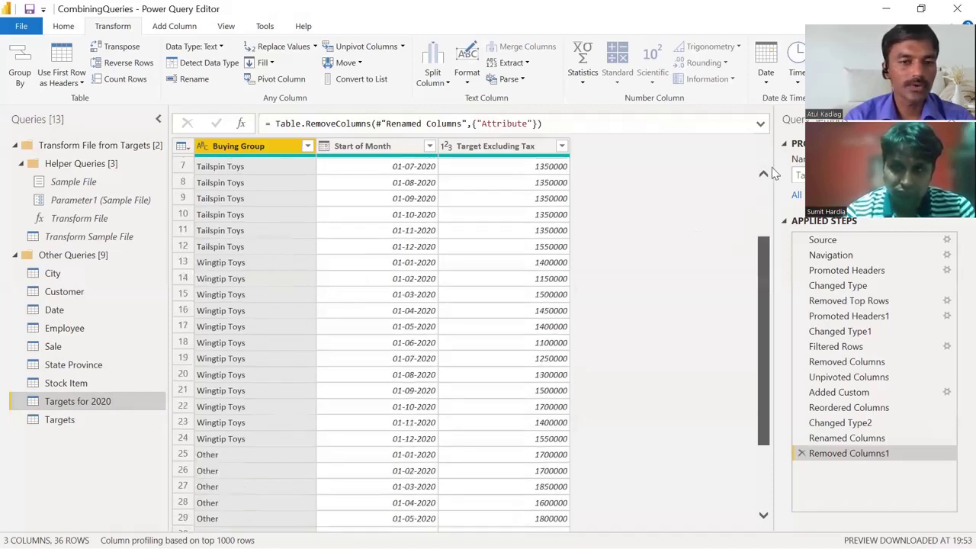
pyautogui.scroll(2, 771, 166)
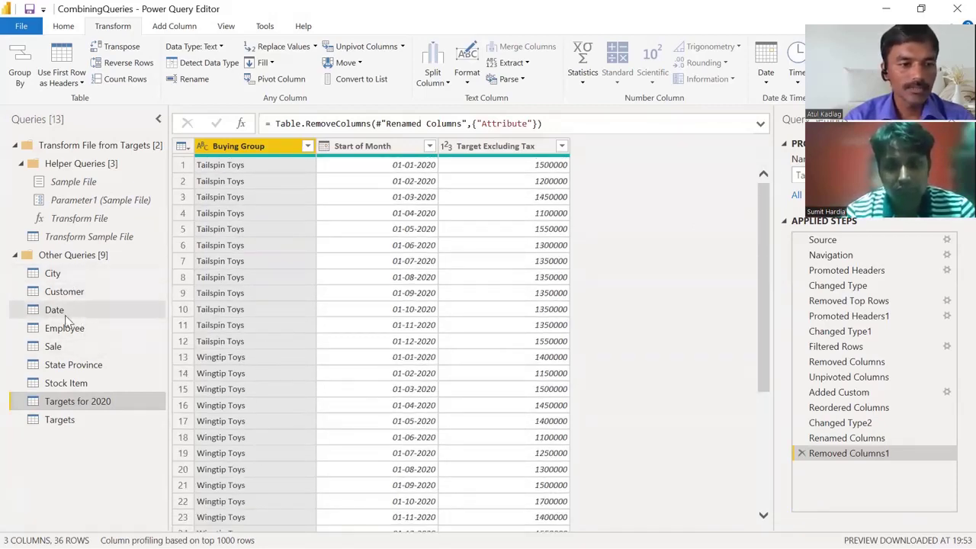
pyautogui.click(69, 365)
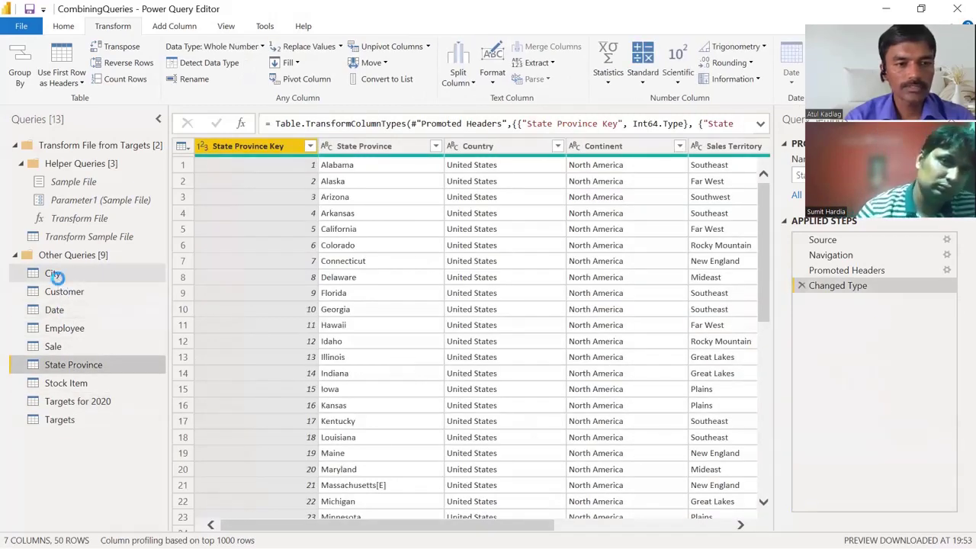
# Compare the City and State Province queries, scrolling through their rows.
pyautogui.click(58, 279)
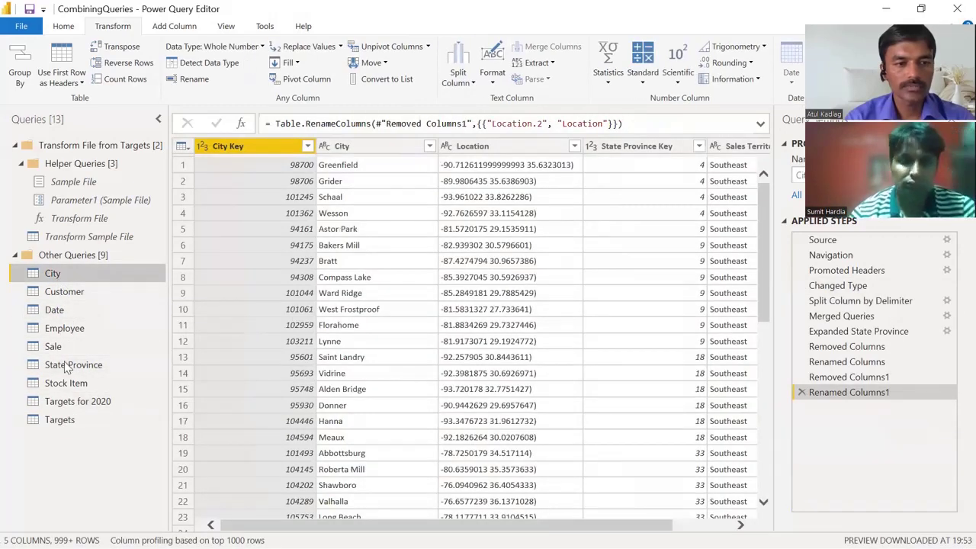
pyautogui.click(69, 365)
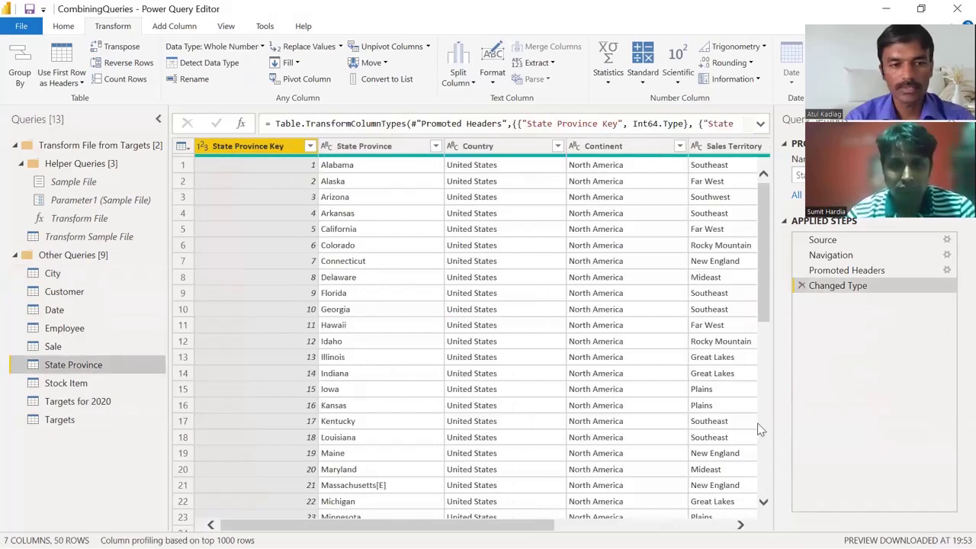
pyautogui.click(760, 457)
pyautogui.moveTo(760, 457); pyautogui.dragTo(755, 243)
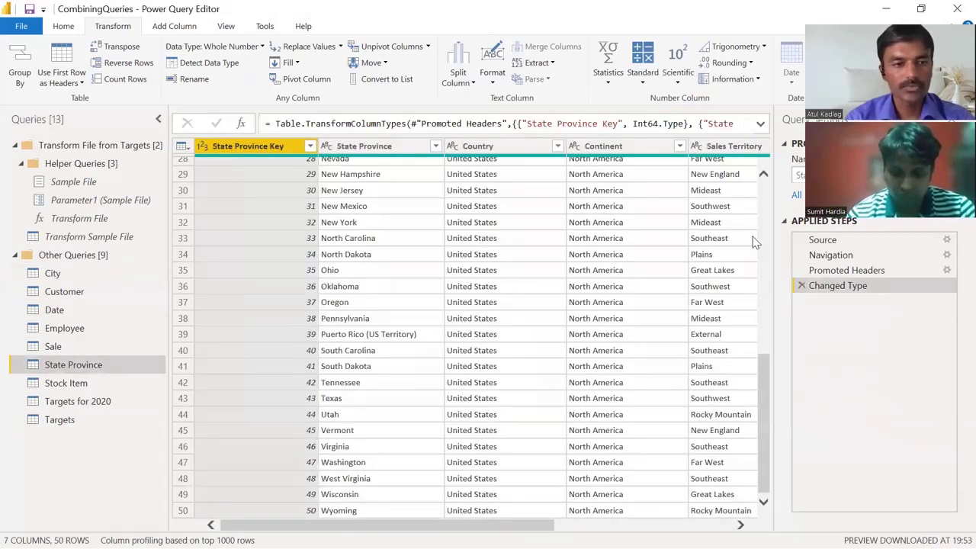
pyautogui.click(68, 274)
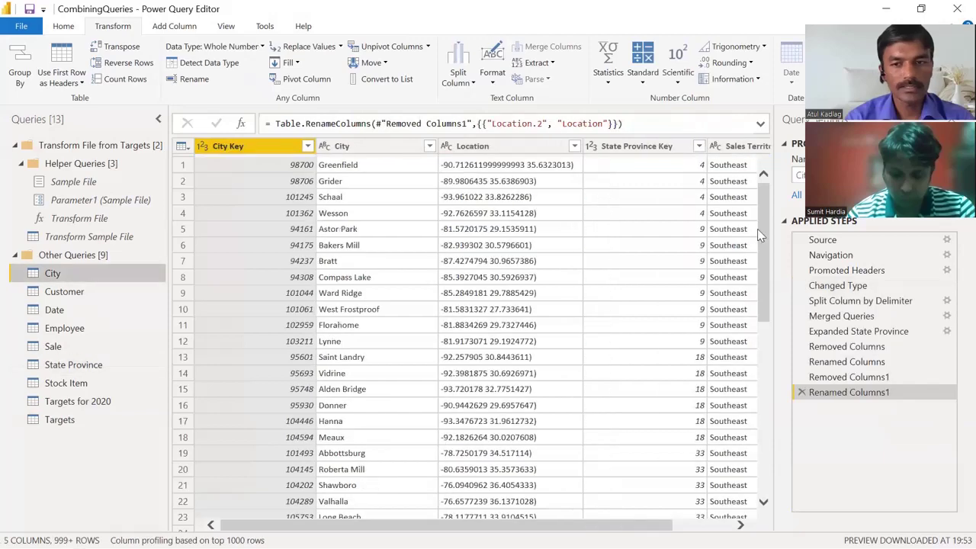
pyautogui.moveTo(765, 234); pyautogui.dragTo(781, 459)
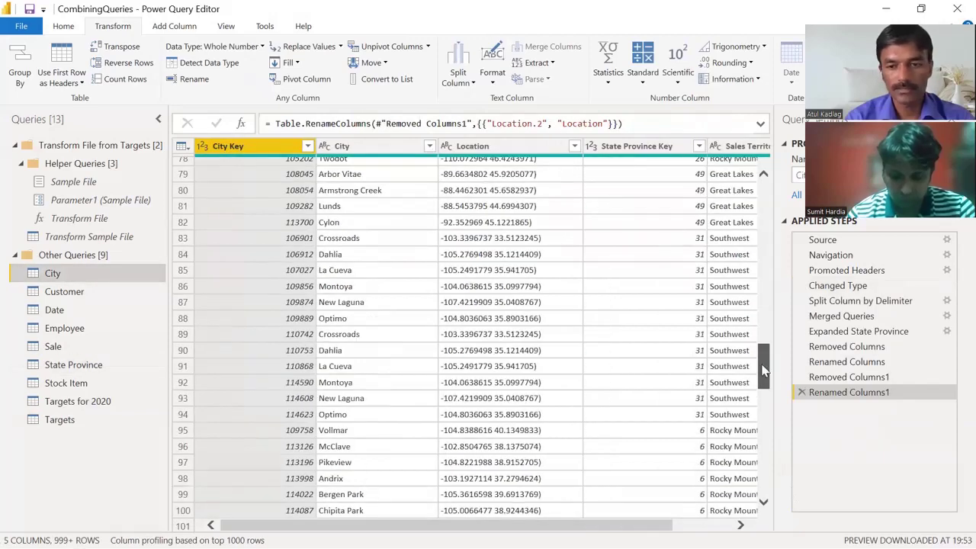
pyautogui.click(766, 468)
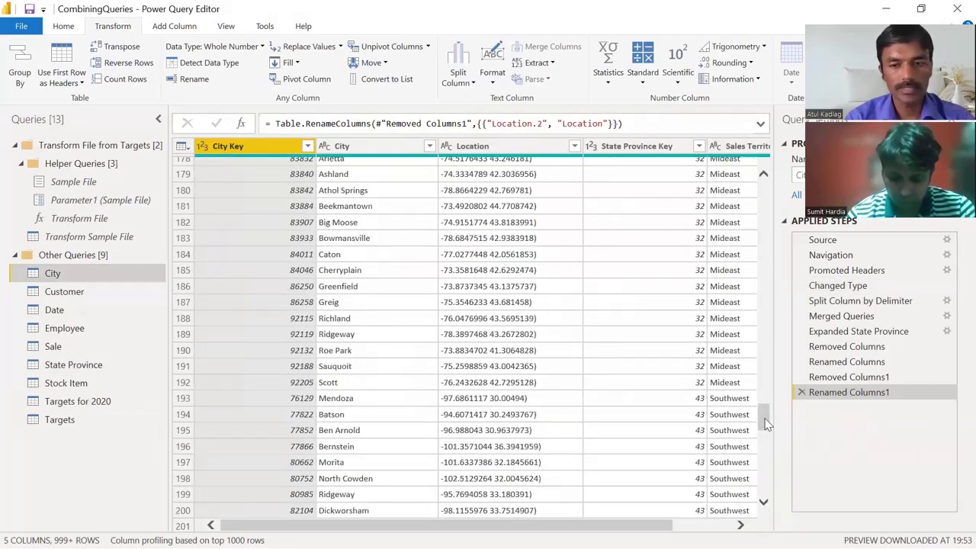
pyautogui.moveTo(766, 424); pyautogui.dragTo(740, 518)
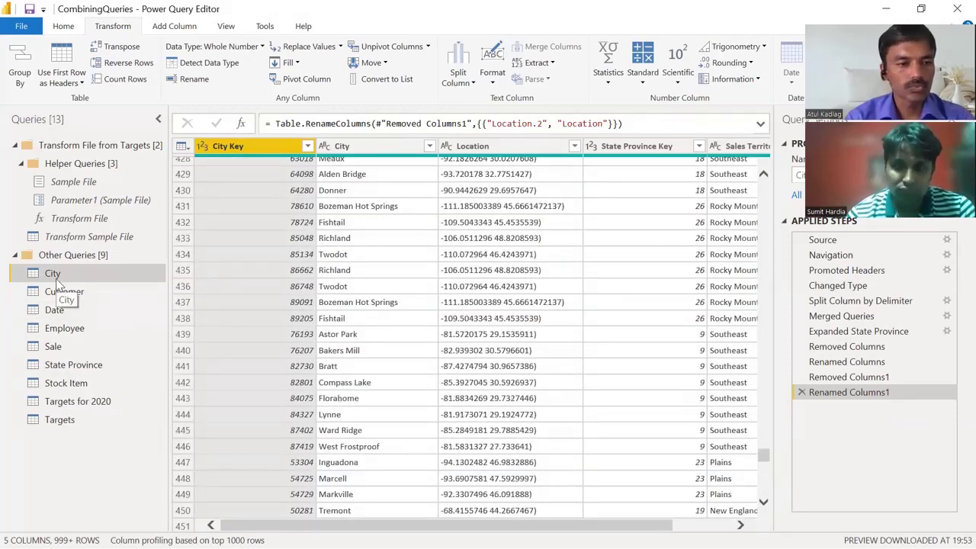
# Check Targets for 2020, then settle on the State Province table of US states.
pyautogui.click(70, 366)
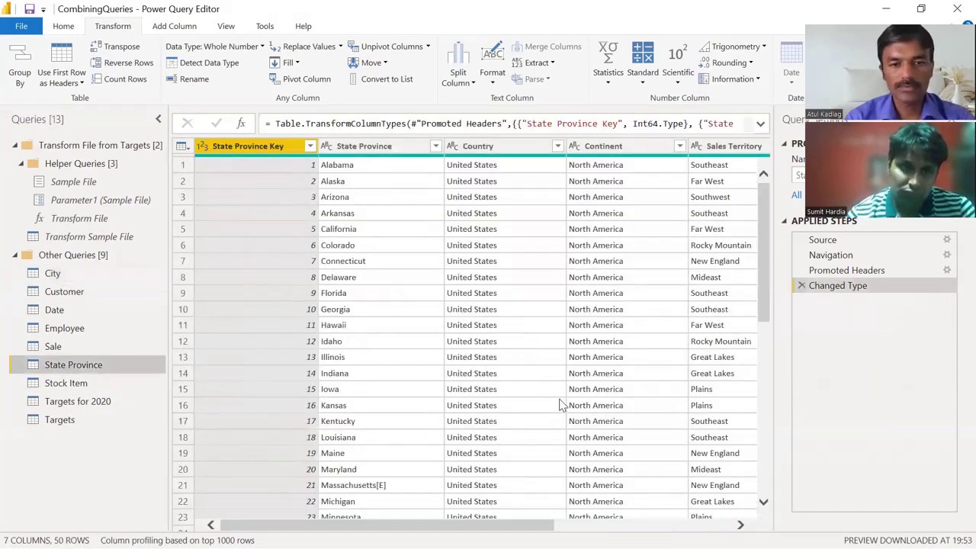
pyautogui.moveTo(766, 310)
pyautogui.mouseDown()
pyautogui.moveTo(760, 463)
pyautogui.moveTo(781, 311)
pyautogui.mouseUp()
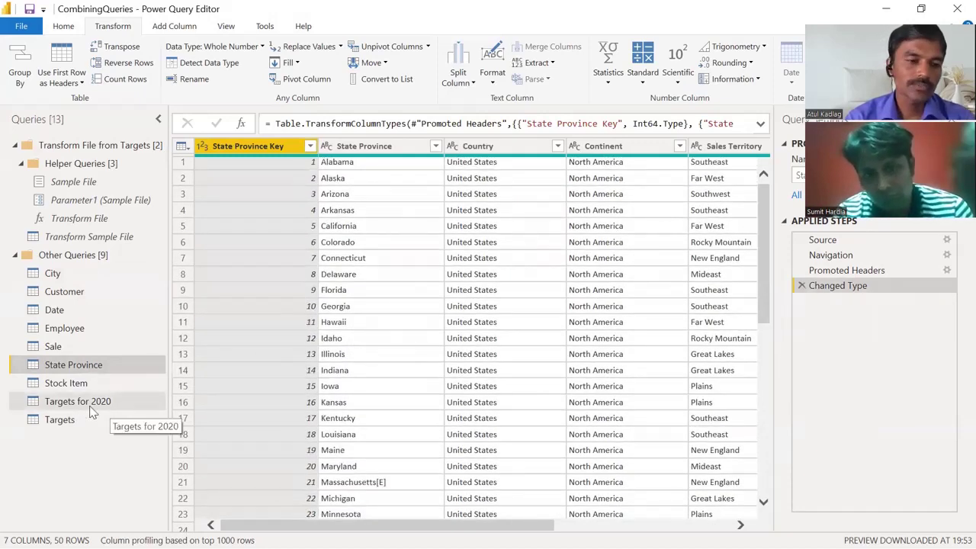
pyautogui.click(89, 407)
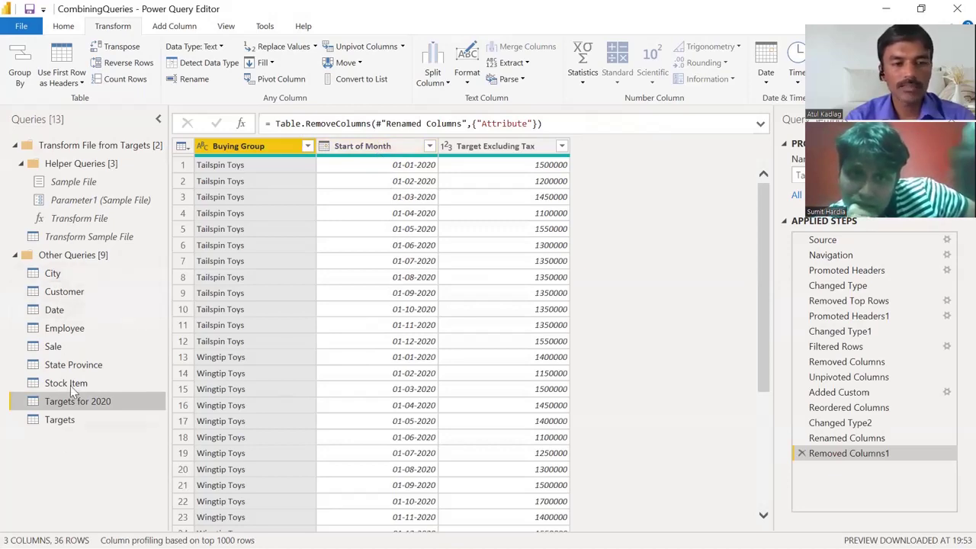
pyautogui.click(70, 366)
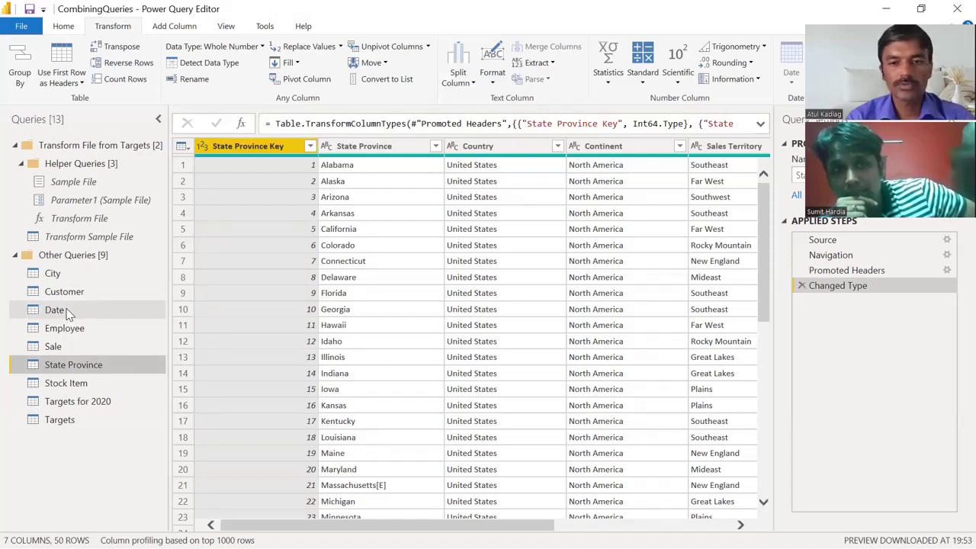
pyautogui.rightClick(87, 370)
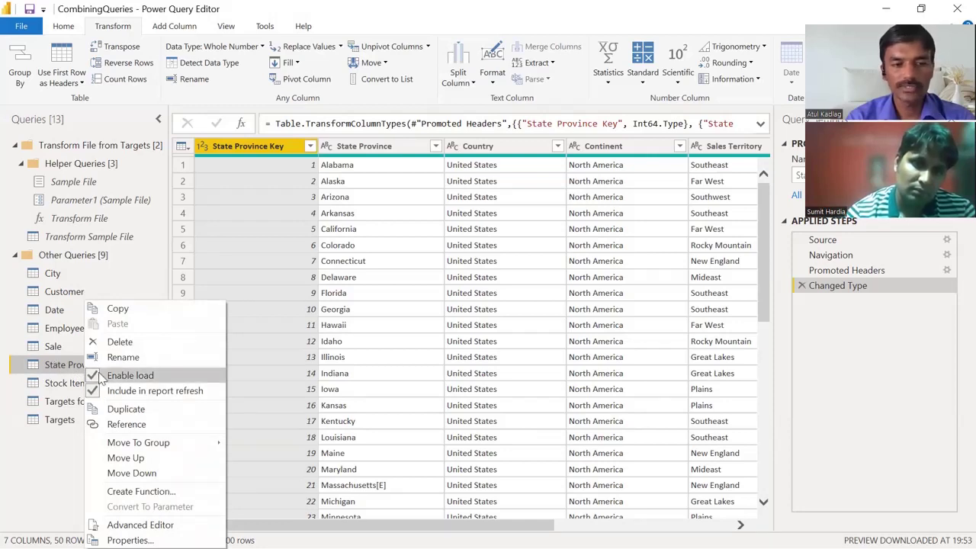
pyautogui.click(129, 375)
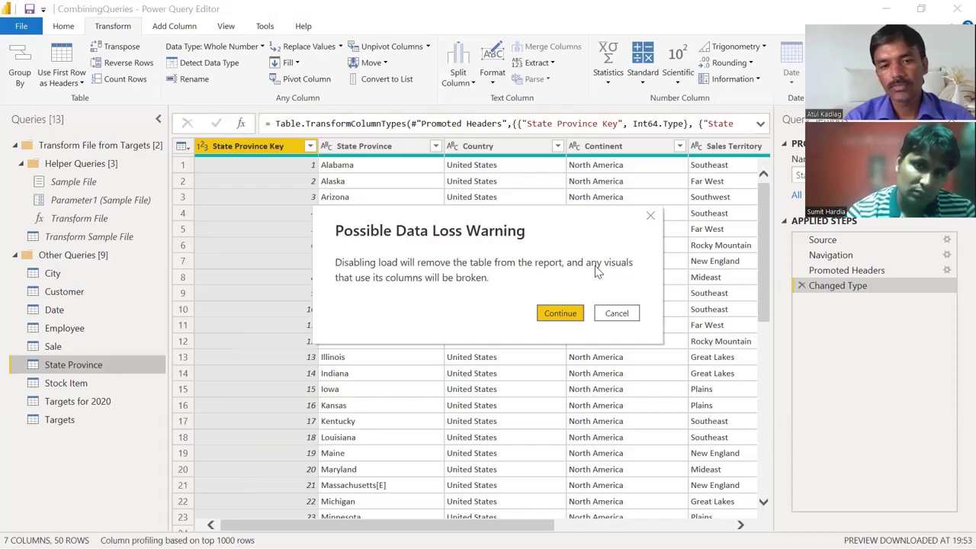
pyautogui.click(621, 318)
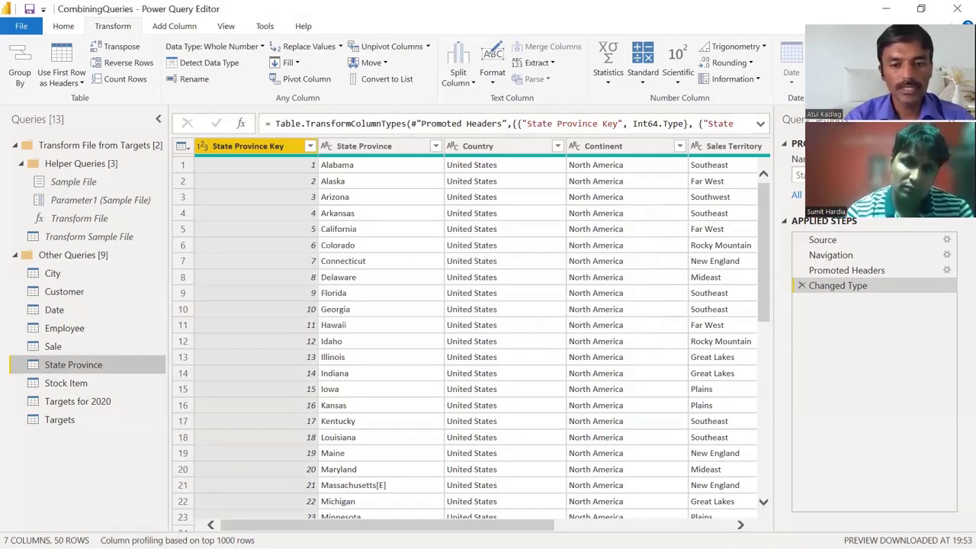
pyautogui.hotkey('alt', 'Tab')
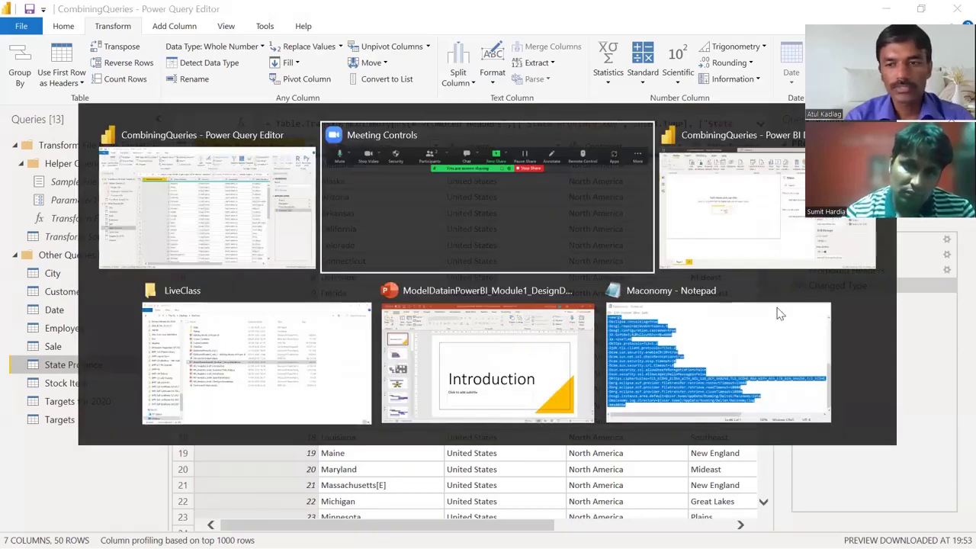
pyautogui.press('Tab')
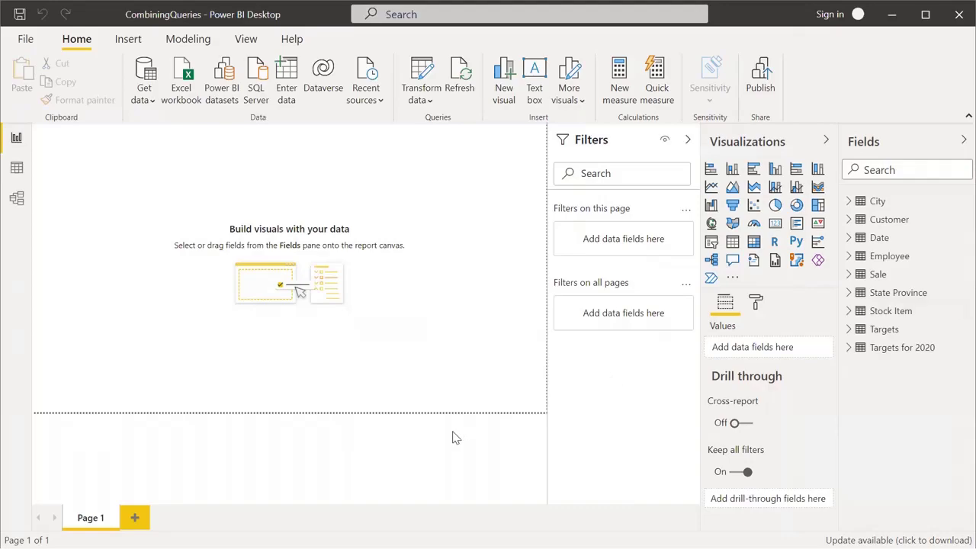
pyautogui.hotkey('alt', 'Tab')
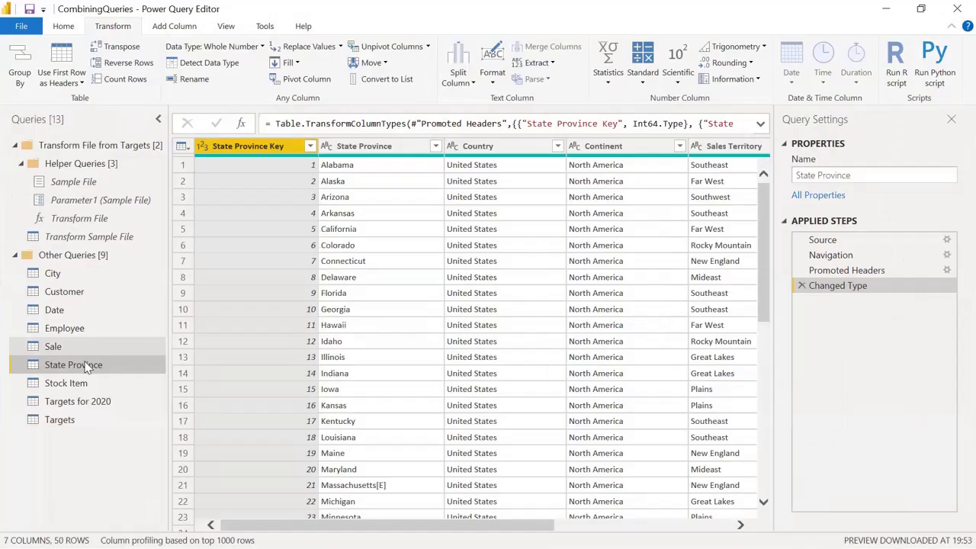
# Turn off Enable load for State Province, confirm the warning, and check the report window.
pyautogui.rightClick(87, 368)
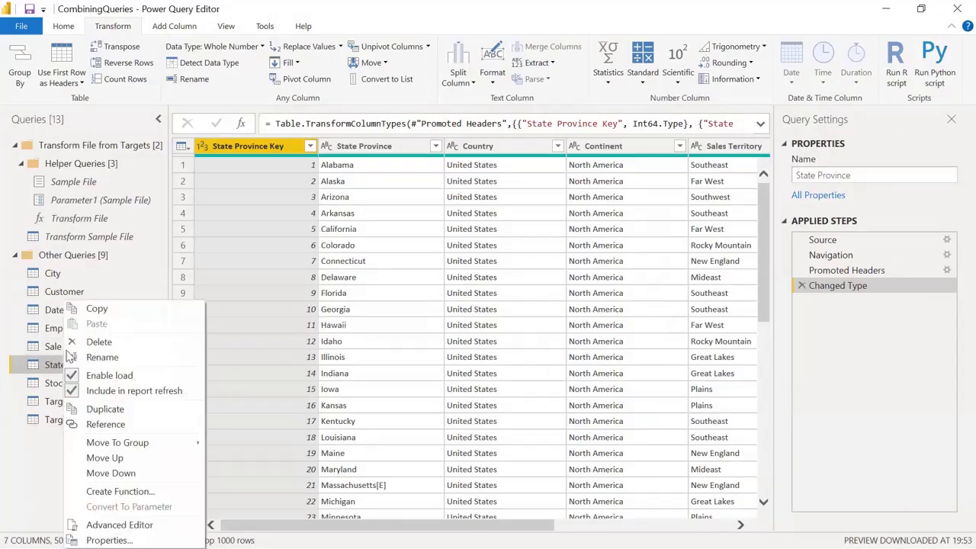
pyautogui.click(99, 378)
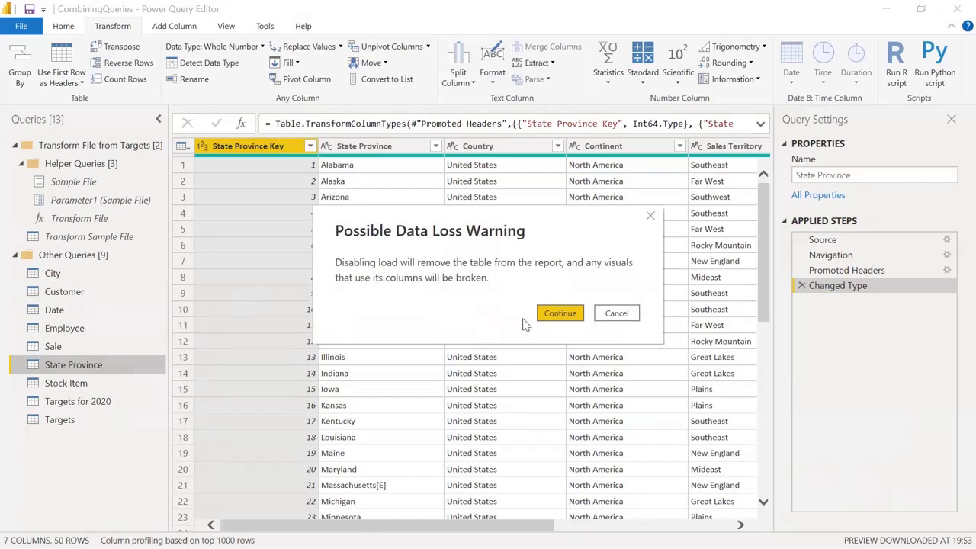
pyautogui.click(556, 313)
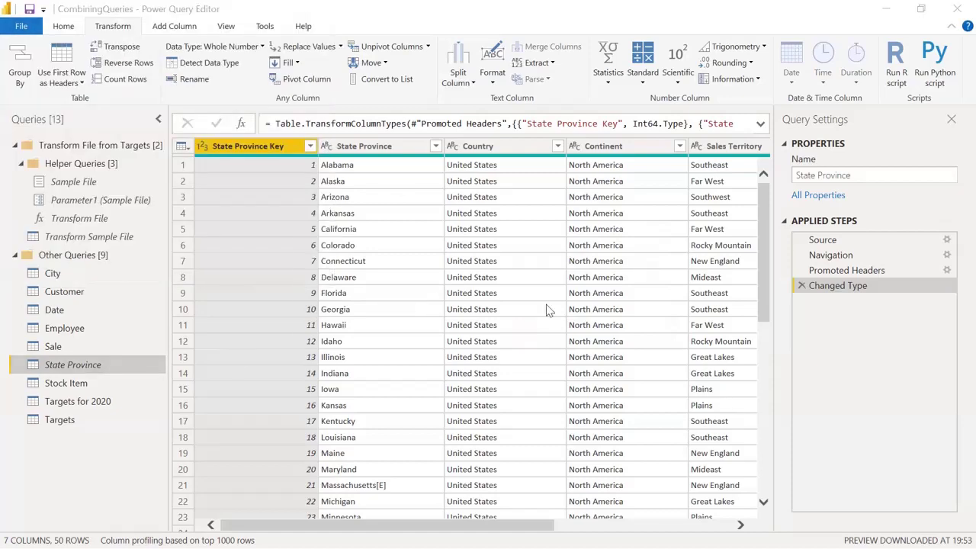
pyautogui.hotkey('alt', 'Tab')
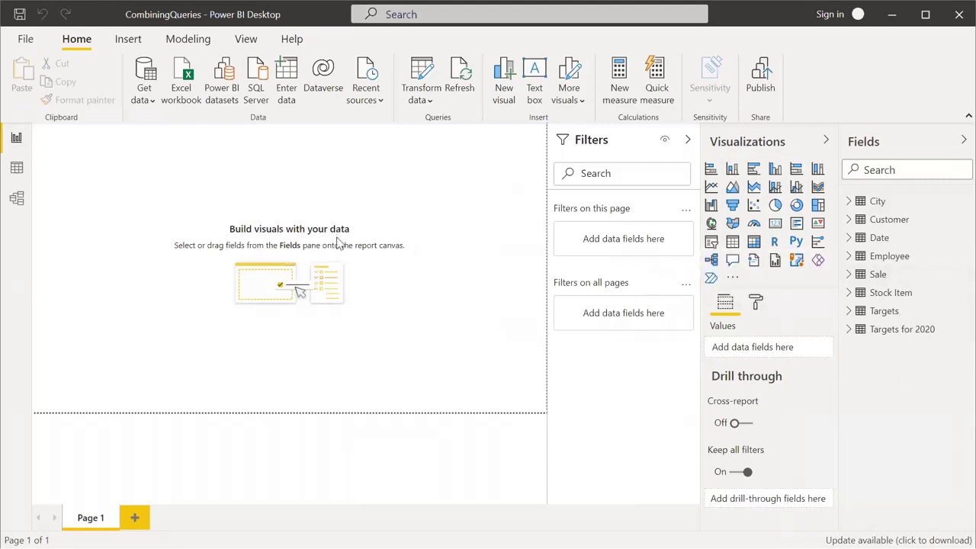
pyautogui.hotkey('alt', 'Tab')
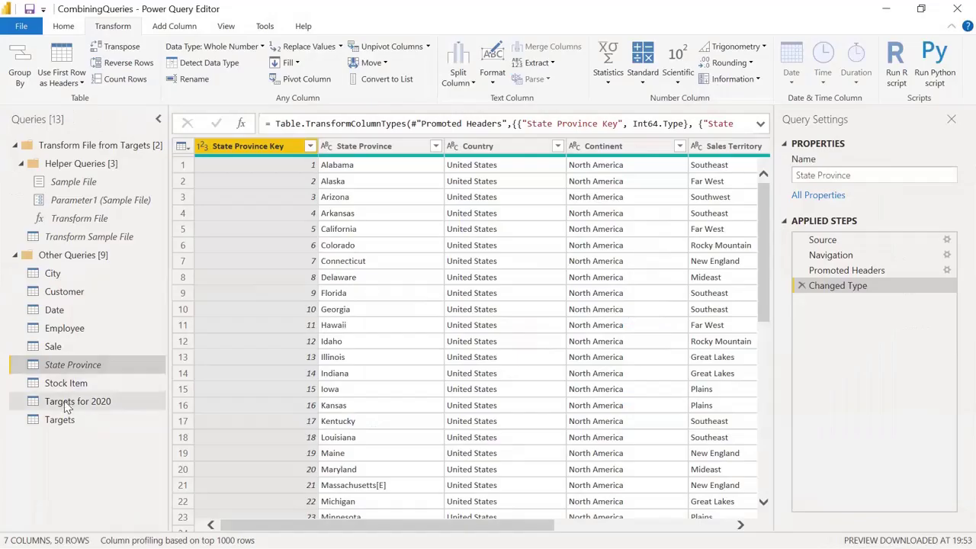
# Turn off Enable load for Targets for 2020, confirm it, and return to State Province.
pyautogui.click(66, 401)
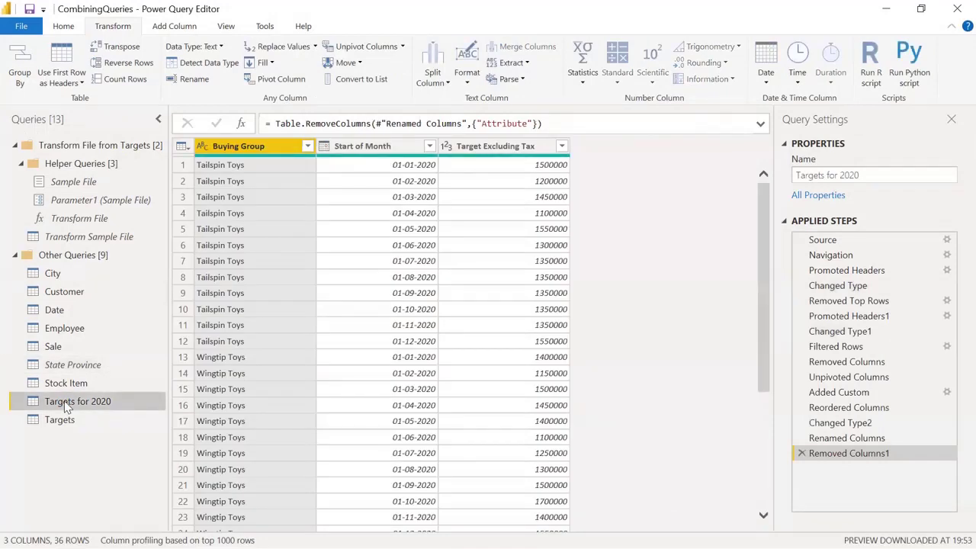
pyautogui.rightClick(66, 404)
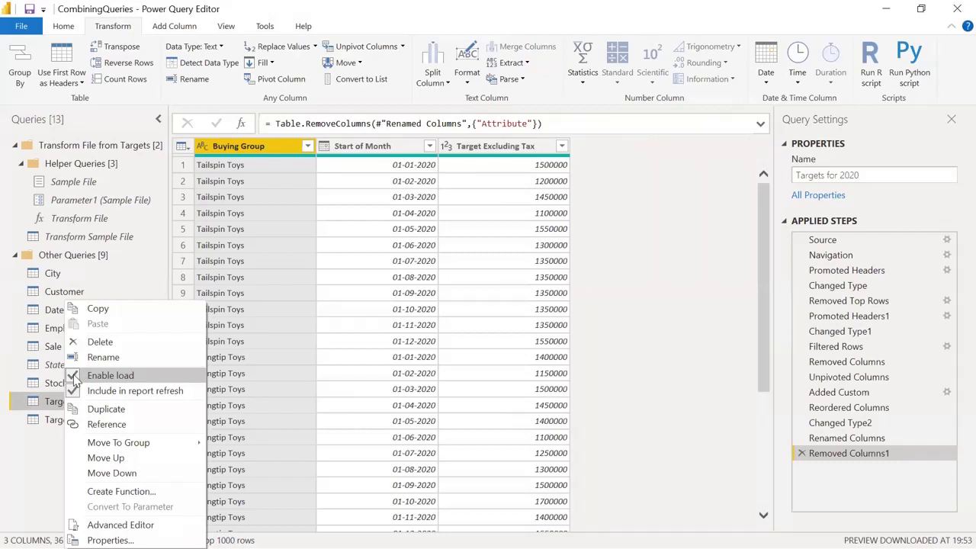
pyautogui.click(74, 377)
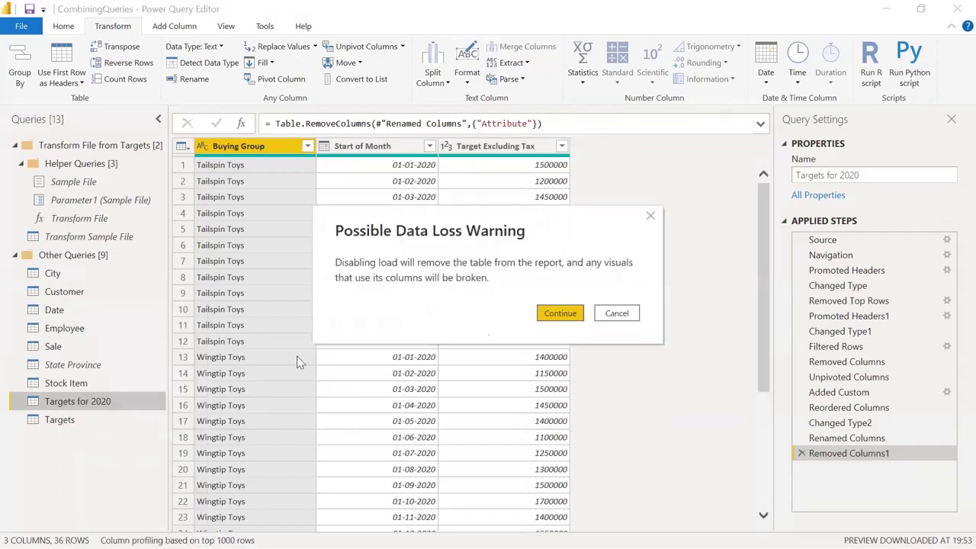
pyautogui.click(560, 321)
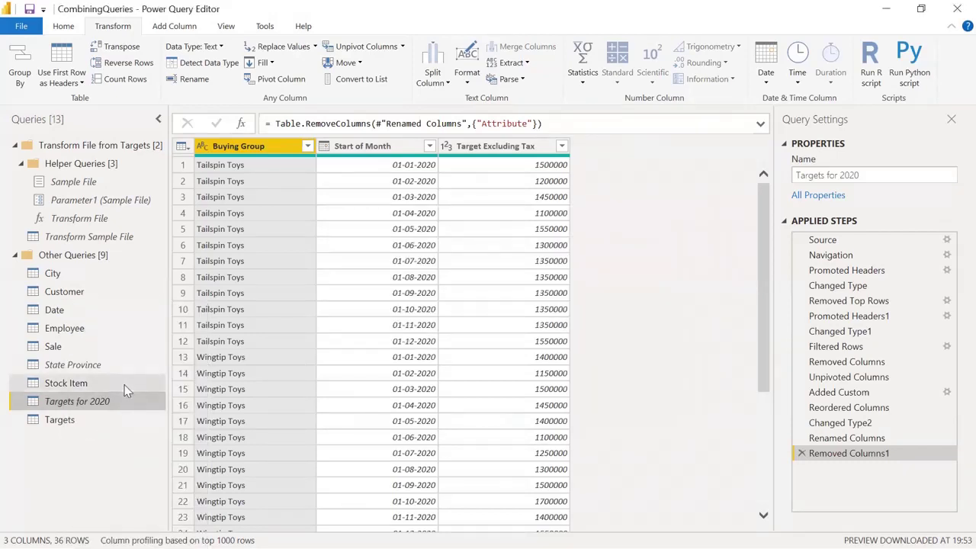
pyautogui.click(76, 365)
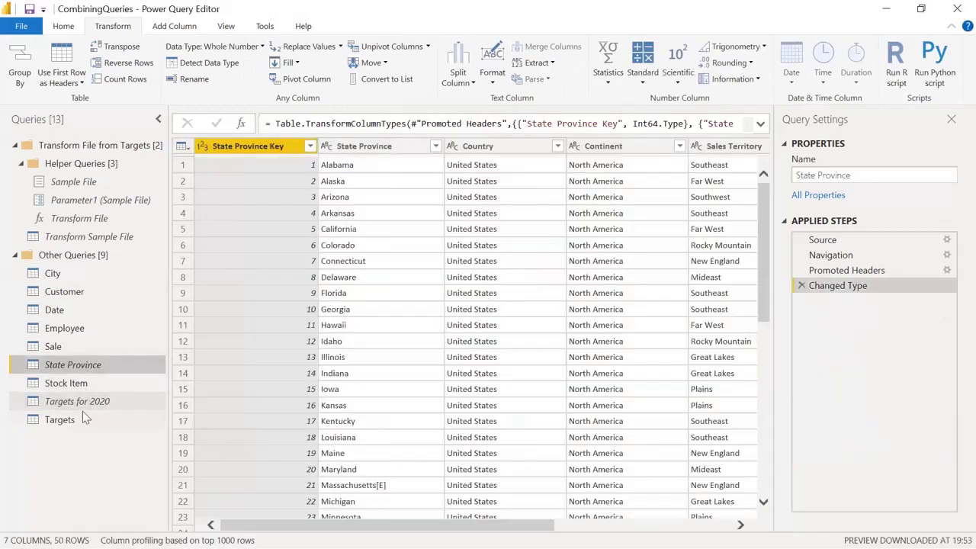
# Show the Date query's 6-column table, widening the Queries pane and briefly checking Employee.
pyautogui.click(76, 309)
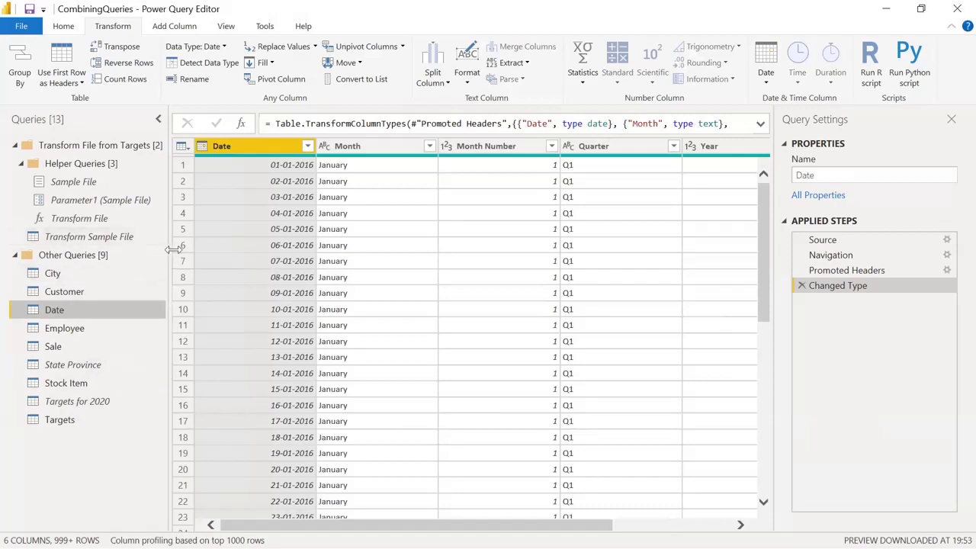
pyautogui.moveTo(167, 249); pyautogui.dragTo(178, 250)
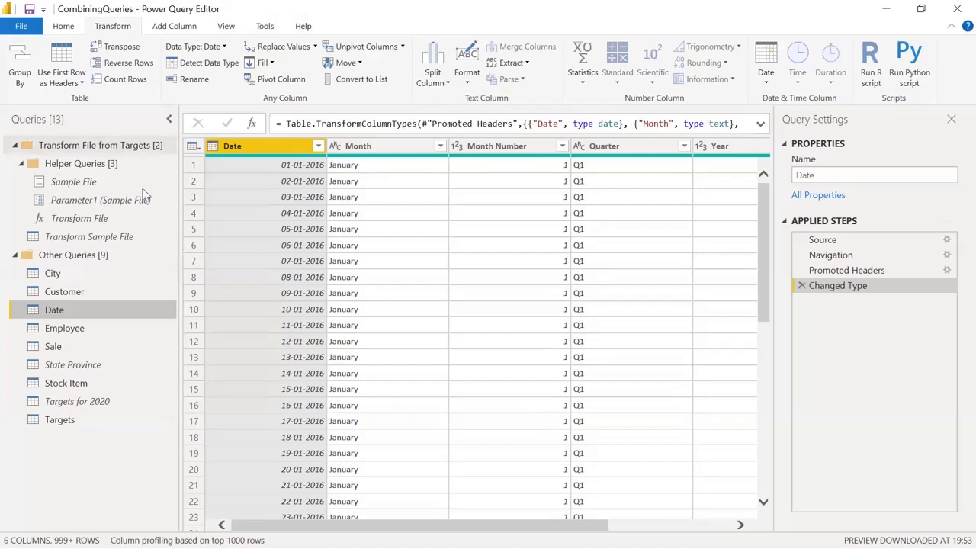
pyautogui.scroll(-5, 766, 457)
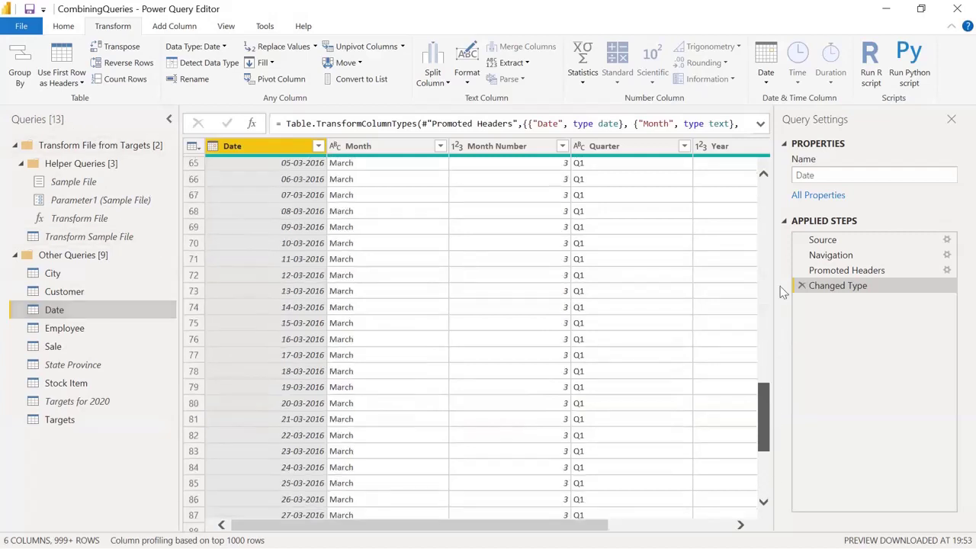
pyautogui.scroll(5, 766, 457)
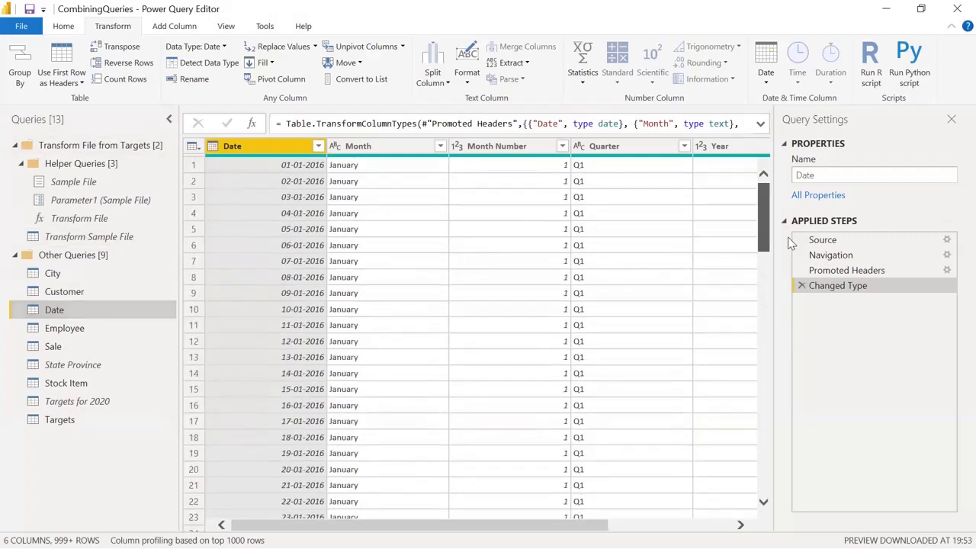
pyautogui.click(90, 326)
pyautogui.click(84, 311)
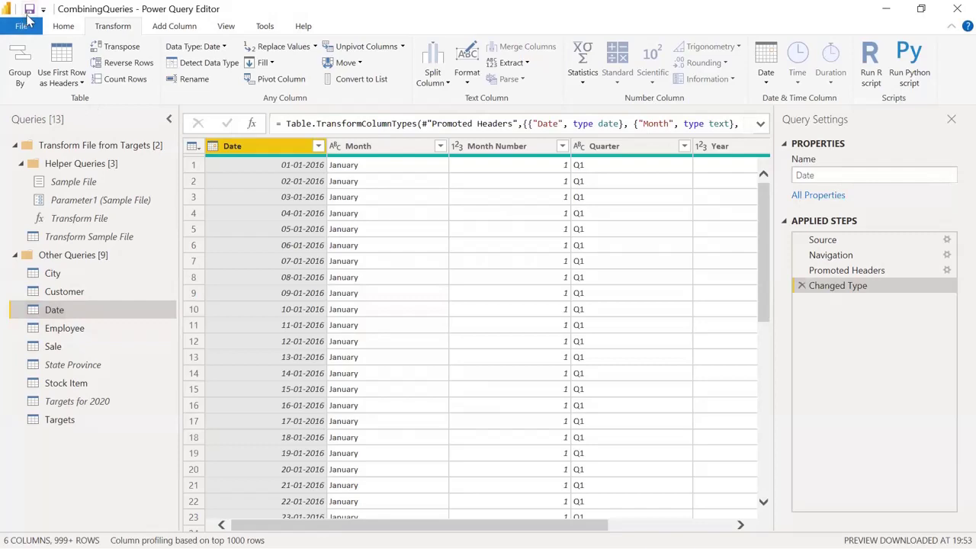
# Close the editor with Close & Apply and apply the pending query changes.
pyautogui.click(26, 28)
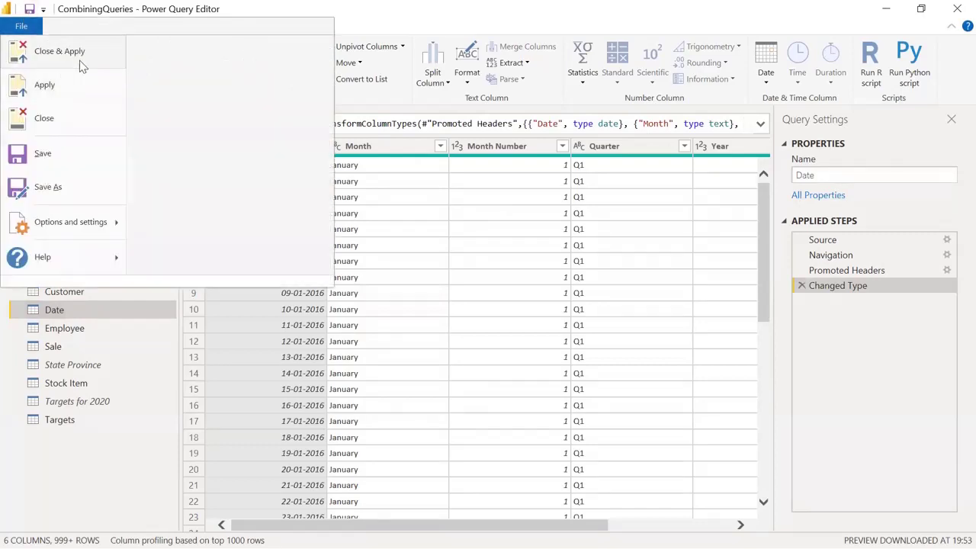
pyautogui.click(533, 301)
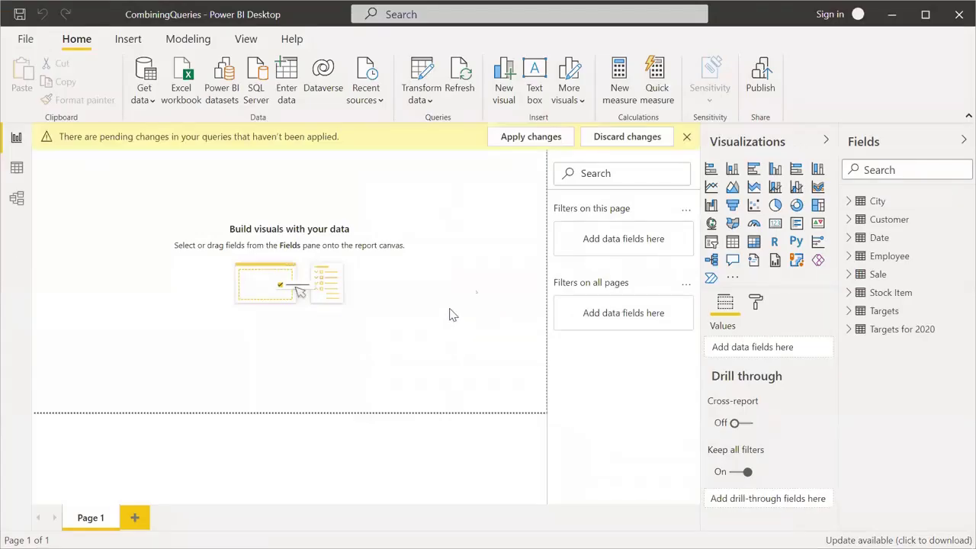
pyautogui.click(552, 144)
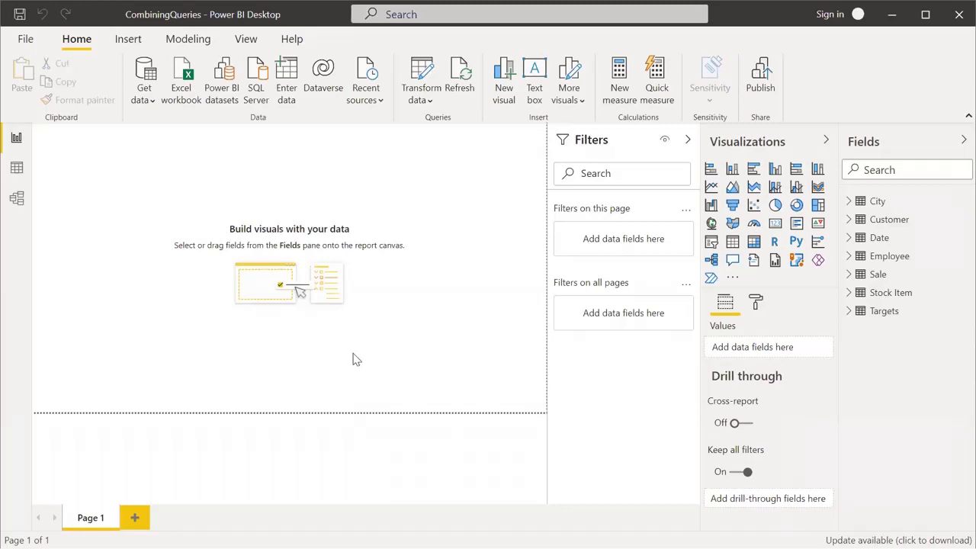
# Open Model view, pan the diagram, and narrow the Properties pane to enlarge it.
pyautogui.click(17, 169)
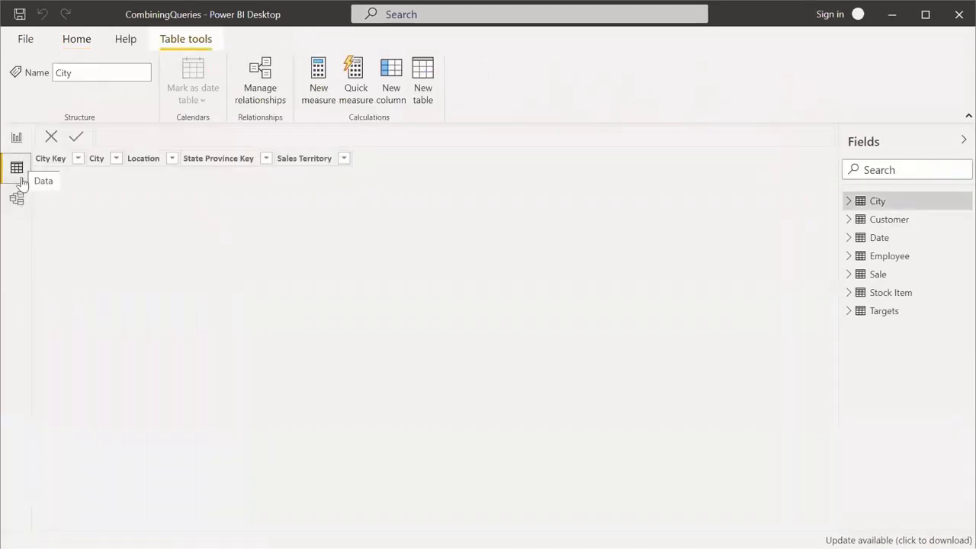
pyautogui.click(16, 198)
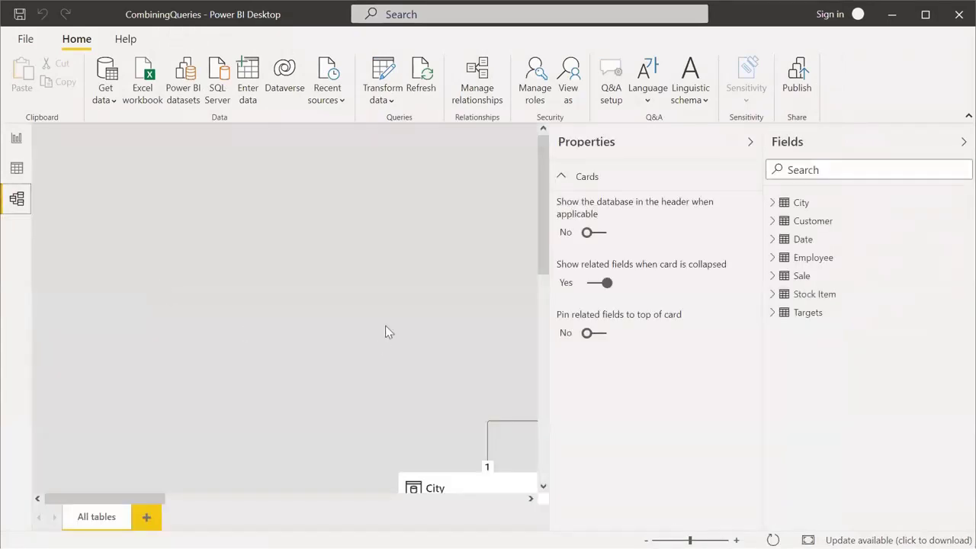
pyautogui.moveTo(541, 263); pyautogui.dragTo(542, 362)
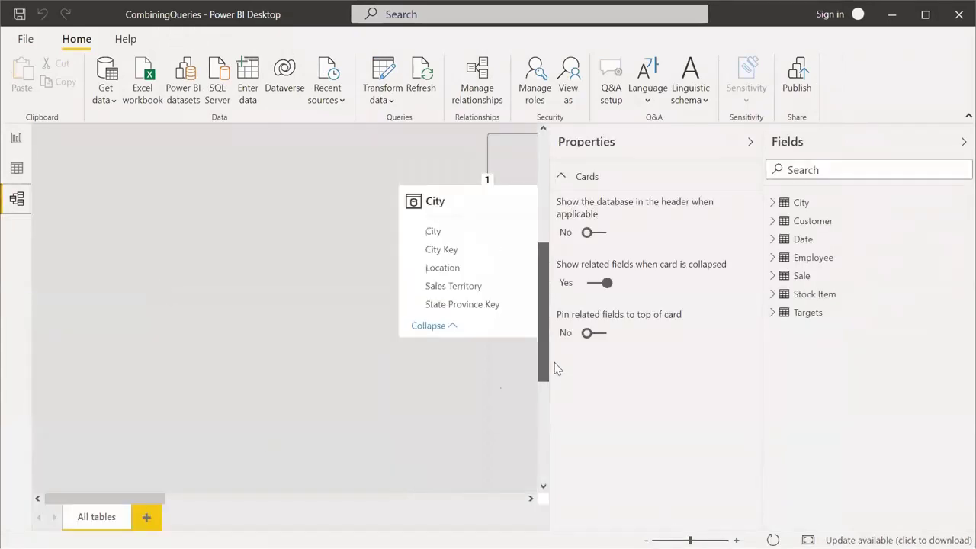
pyautogui.moveTo(124, 501); pyautogui.dragTo(247, 487)
pyautogui.moveTo(540, 327); pyautogui.dragTo(538, 461)
pyautogui.moveTo(229, 498); pyautogui.dragTo(137, 507)
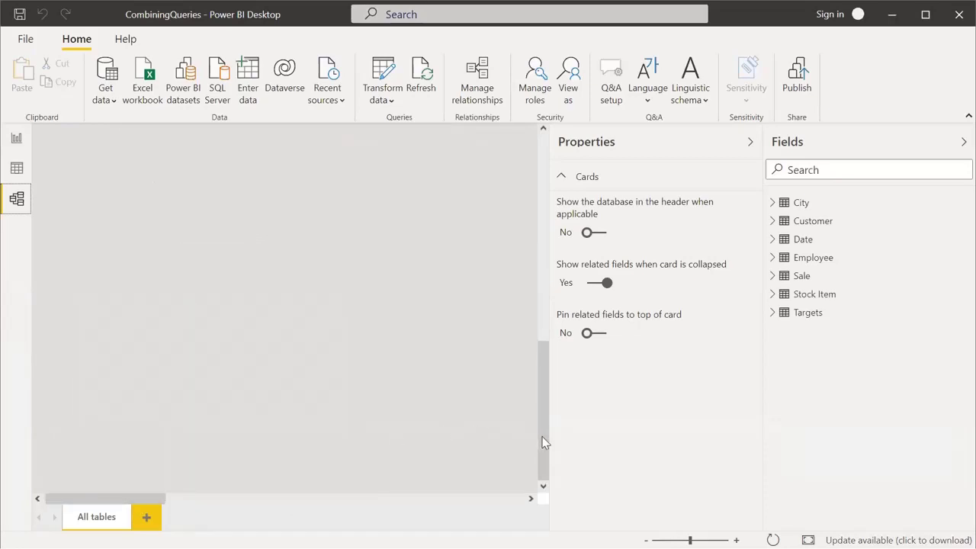
pyautogui.moveTo(543, 442); pyautogui.dragTo(543, 148)
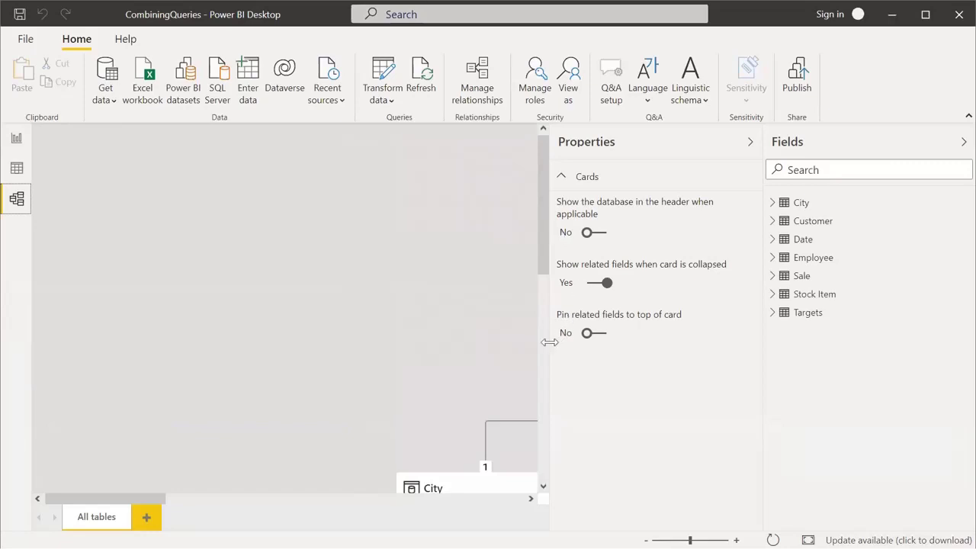
pyautogui.moveTo(551, 338); pyautogui.dragTo(838, 332)
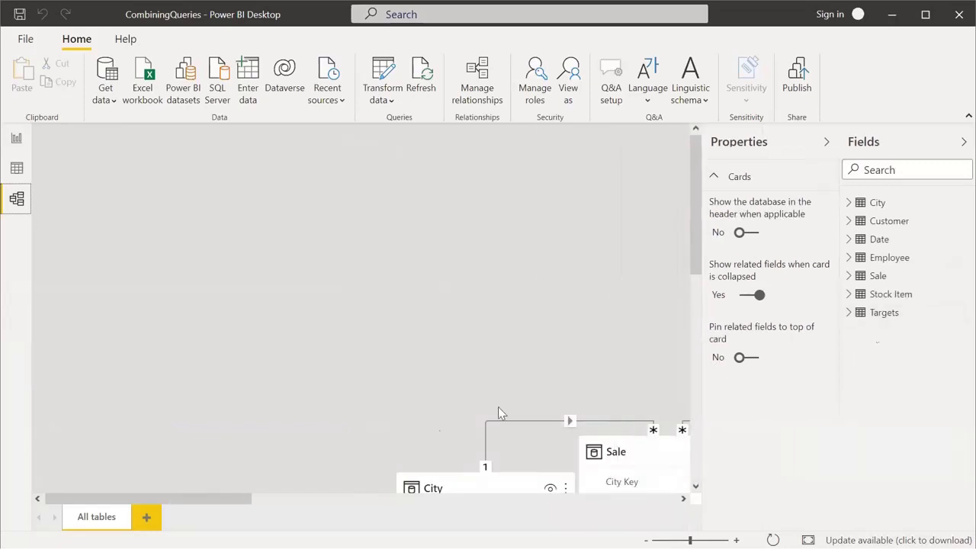